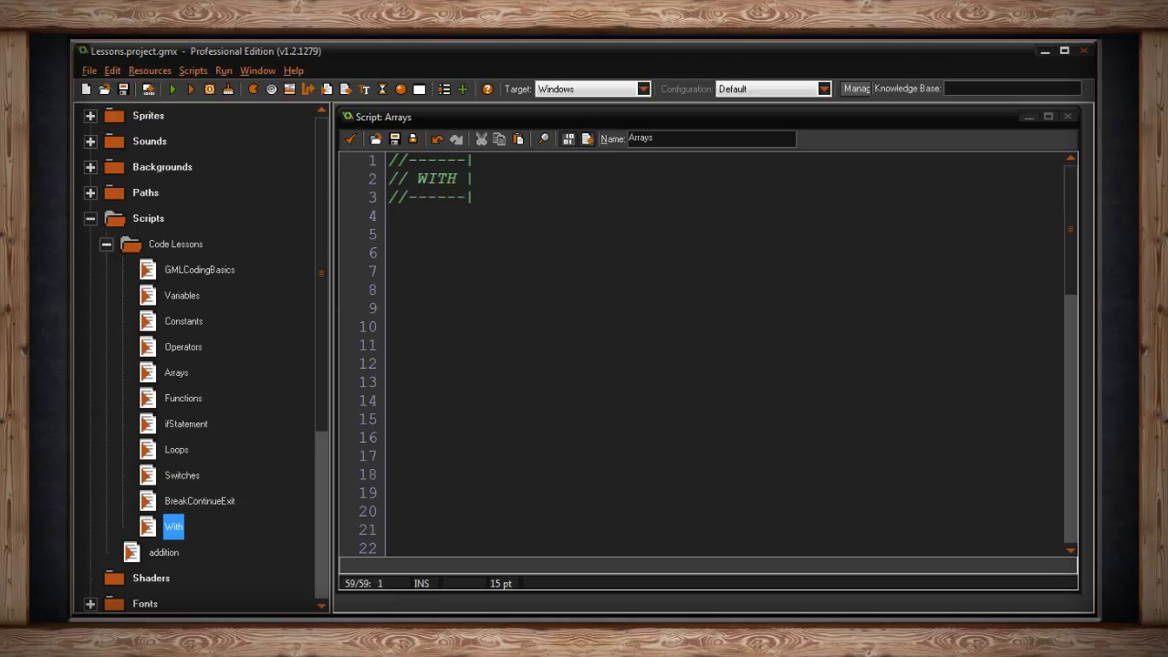
# Step: Add a with (obj_mario_01) block, noting object or instance id, that does y -= 10
pyautogui.write('//control an object from another object  ')
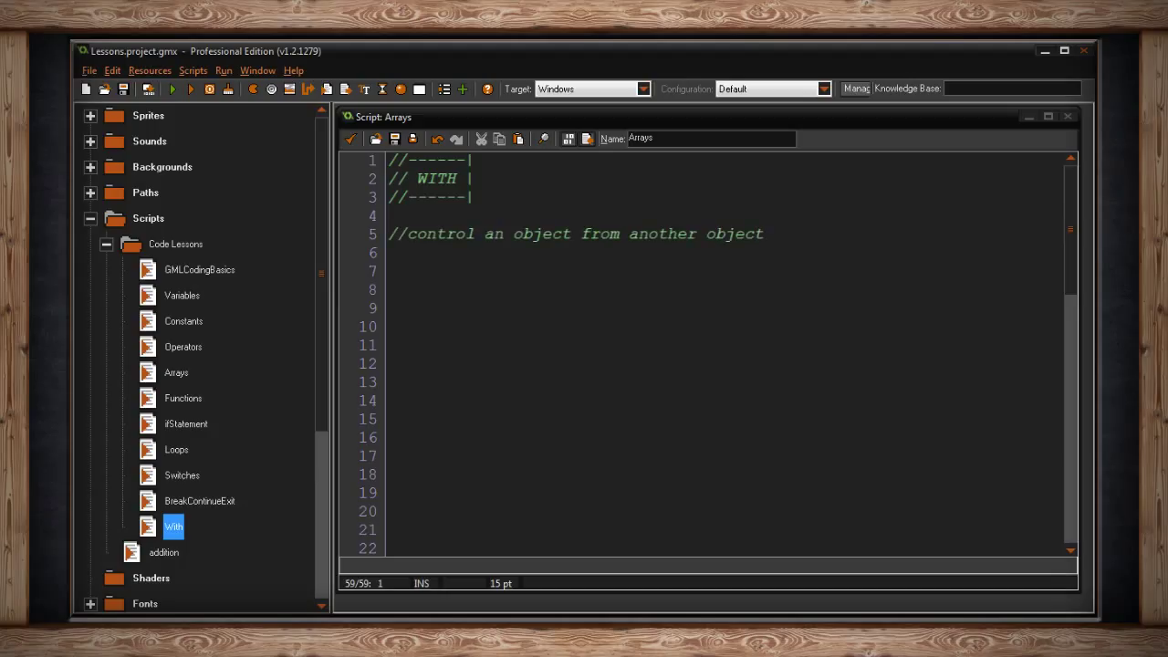
pyautogui.write('with (obj_mario_01) { //use object or instance id')
pyautogui.press('Return')
pyautogui.write('y -= 10;')
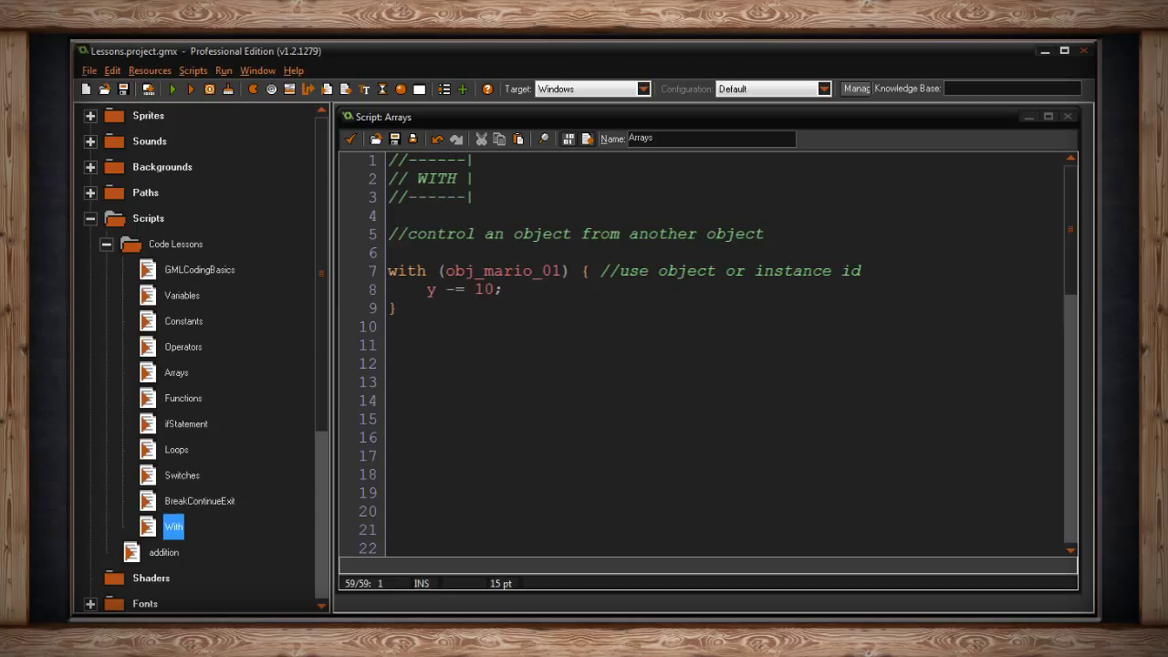
# Step: Add the comment '//beware of variable scope' below the with block
pyautogui.write('//beware of variable scope')
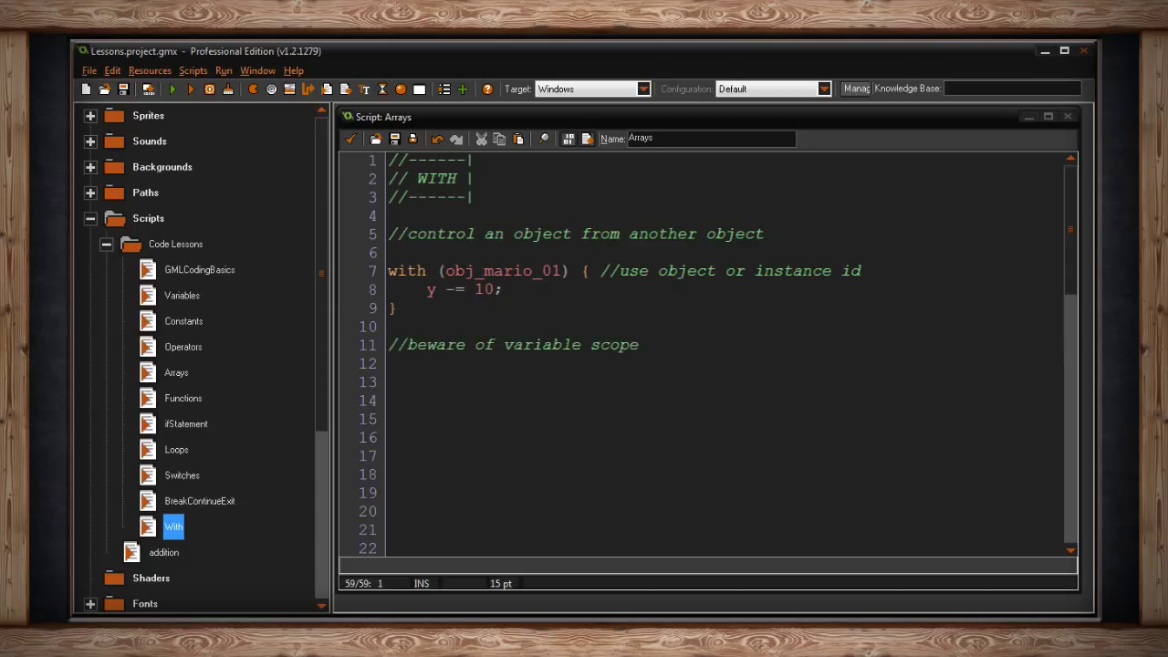
pyautogui.scroll(-1, 720, 356)
pyautogui.scroll(-1, 720, 355)
pyautogui.scroll(-1, 721, 356)
# Step: Swap the scope warning for a /* */ comment defining self, other, all and noone
pyautogui.hotkey('ctrl', 'a')
pyautogui.press('BackSpace')
pyautogui.write('/* self: The instance which is executing the current block of code  other: The other instance involved in a collision event, or the other instance from a with function')
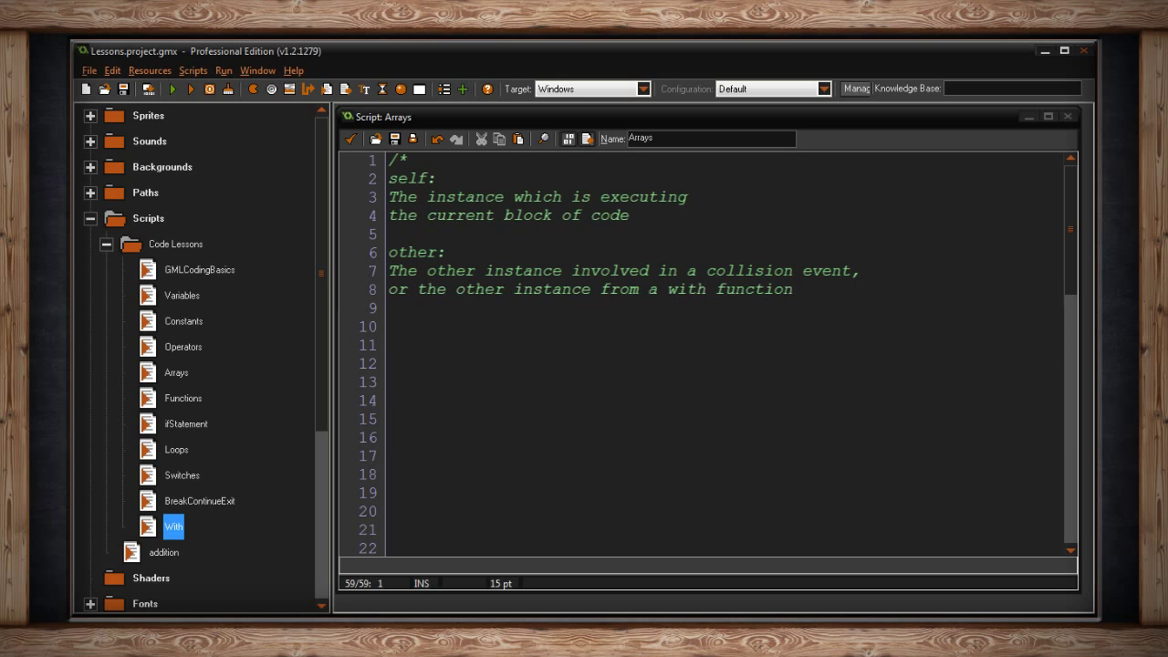
pyautogui.write("  all: Each currently active instance in the room  noone: Like no_button but used for no_instance Sometimes you'll want to check for nothing */")
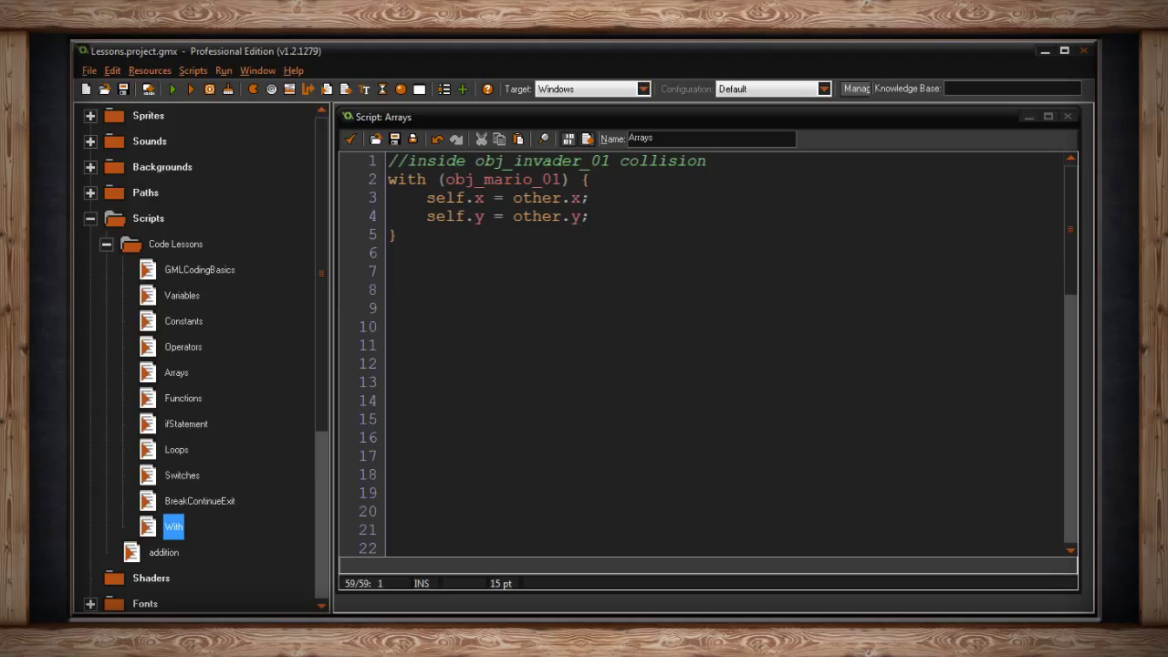
# Step: Clear the script, then write '//dot operator' and the path comment C:\users\NAME\desktop\funny_cat.jpg
pyautogui.hotkey('ctrl', 'y')
pyautogui.hotkey('ctrl', 'y')
pyautogui.hotkey('ctrl', 'y')
pyautogui.hotkey('ctrl', 'y')
pyautogui.hotkey('ctrl', 'y')
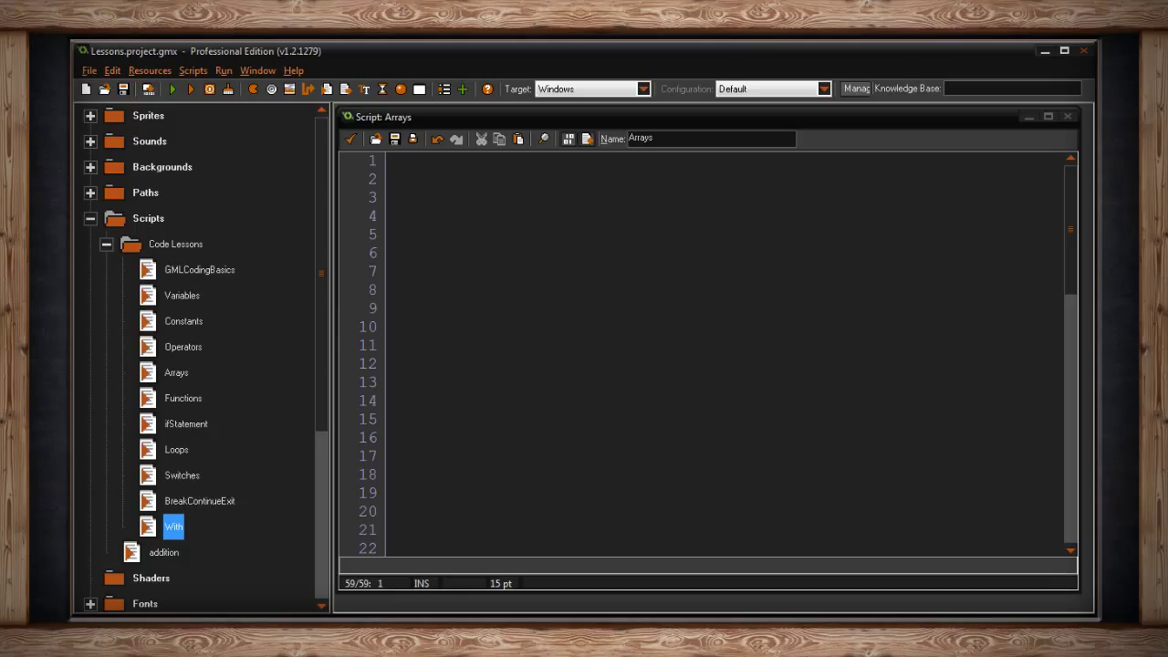
pyautogui.write('//dot operator')
pyautogui.write('//C:\\users\\NAME\\desktop\\funny_cat.jpg')
pyautogui.write('//C:.users.NAME.desktop.funny_cat.jpg')
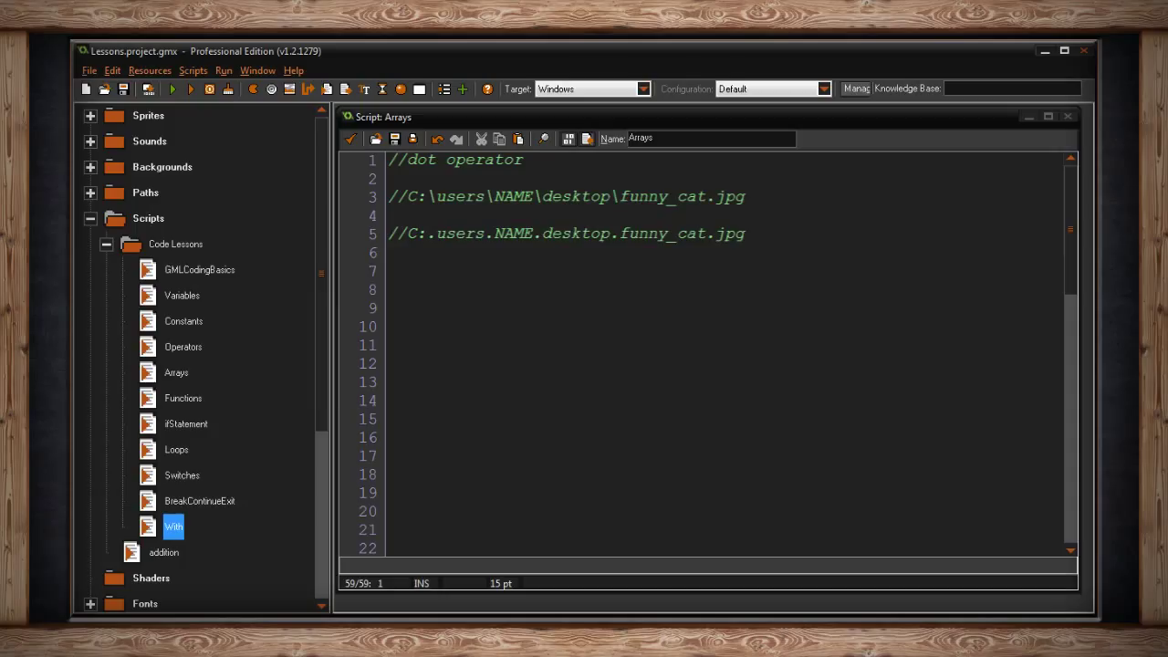
# Step: Add the comment '//[GAME]...[OBJECT].[VARIABLE]' showing the dot-access pattern
pyautogui.write('//[GAME]...[OBJECT].[VARIABLE]')
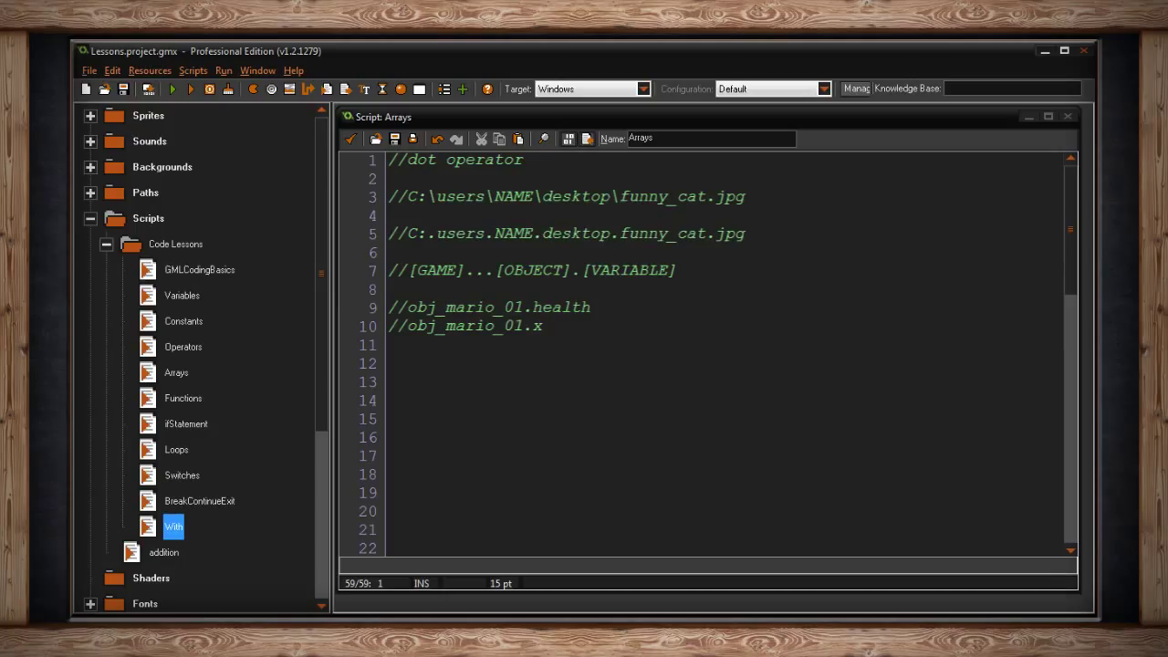
# Step: Write '//you simply CAN'T do this from obj_invader_01' above obj_mario_01.health -= 10;
pyautogui.write("//you simply CAN'T do this from obj_invader_01")
pyautogui.press('Return')
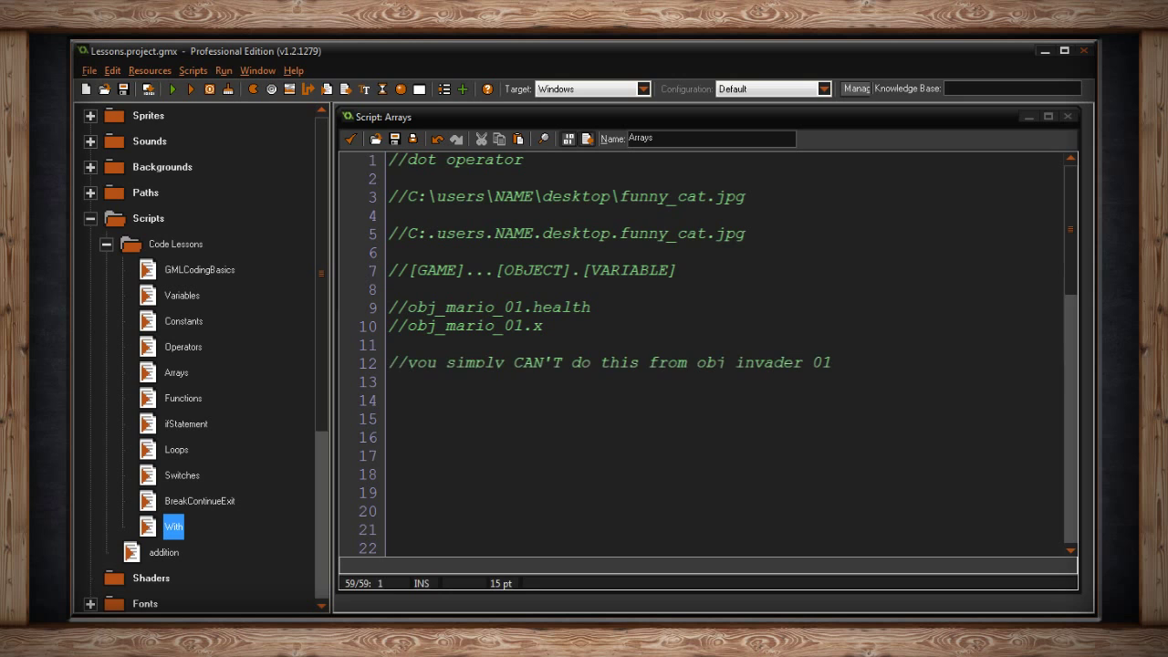
pyautogui.write('obj_mario_01.health -= 10;')
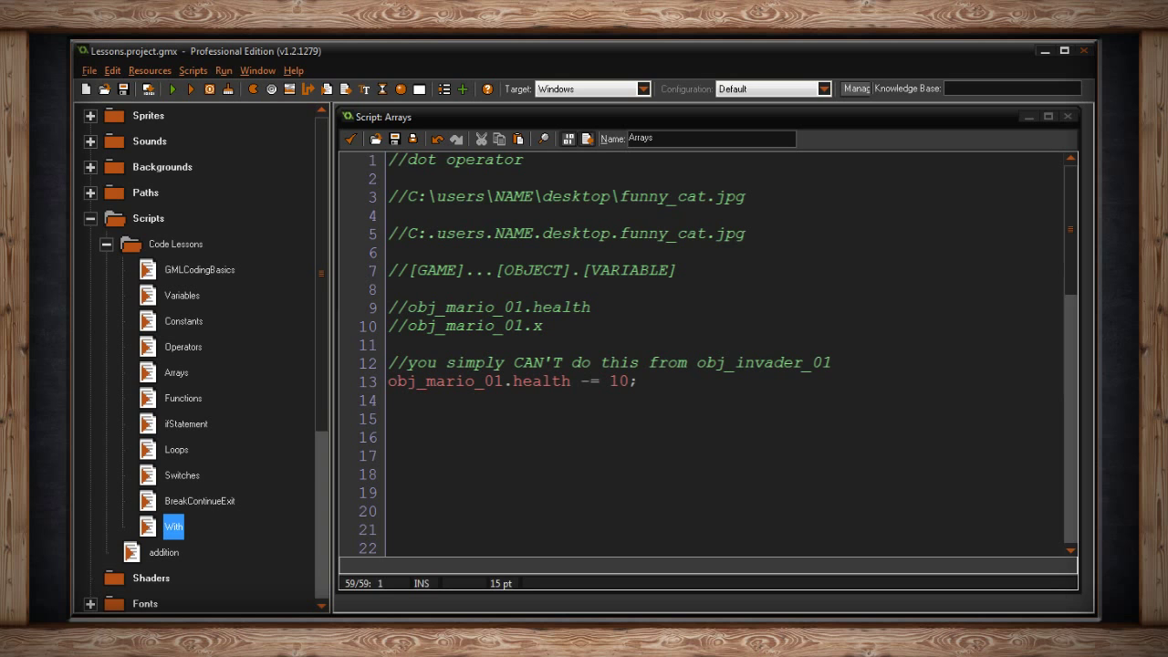
# Step: Write the obj_invader_01 collision comment and a with (obj_mario_01) block: health -= 10, x = 192
pyautogui.write('//inside obj_invader_01 collision with (obj_mario_01) {     health -= 10;     x = 192; }')
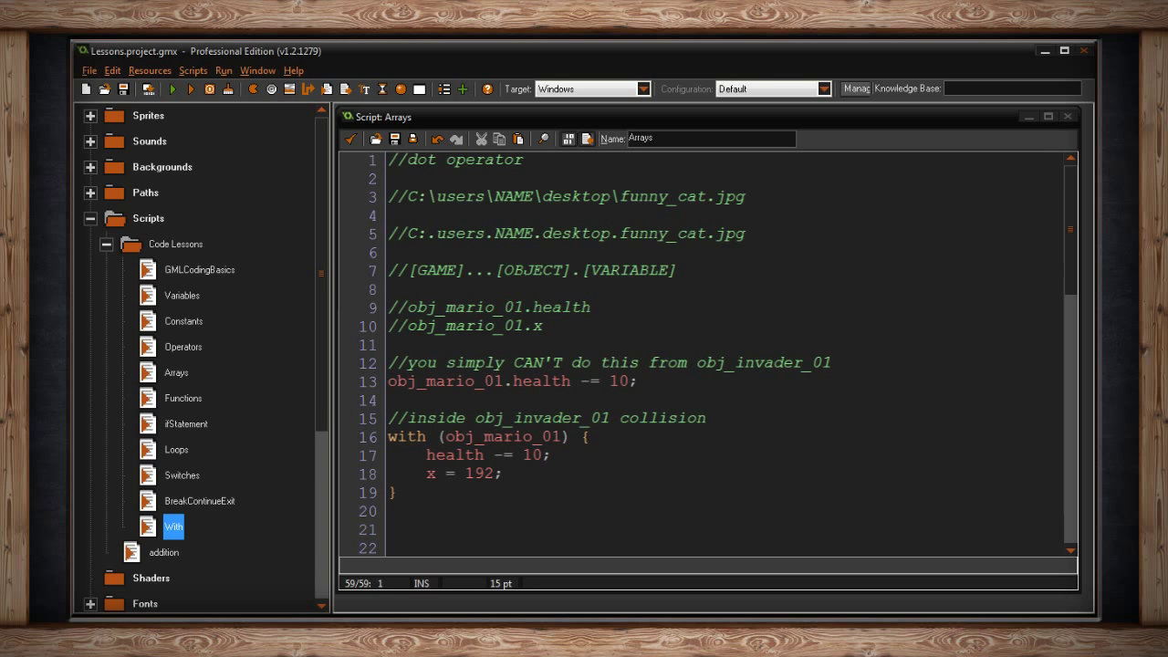